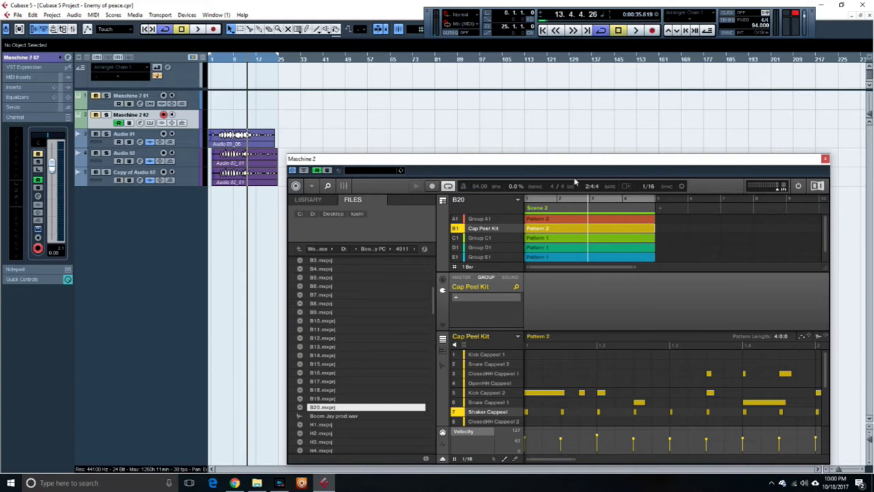
Close the Maschine 2 plugin window to reveal the 'Enemy of peace' track arrangement.
left_click(825, 158)
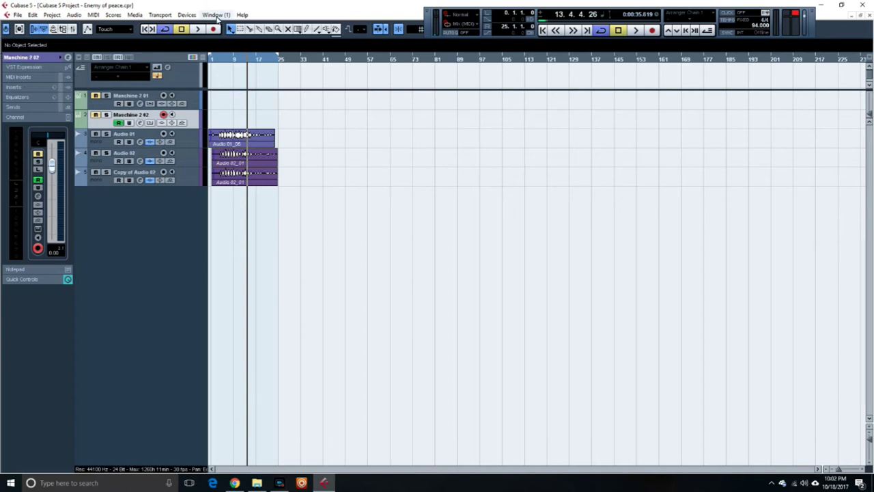
left_click(186, 15)
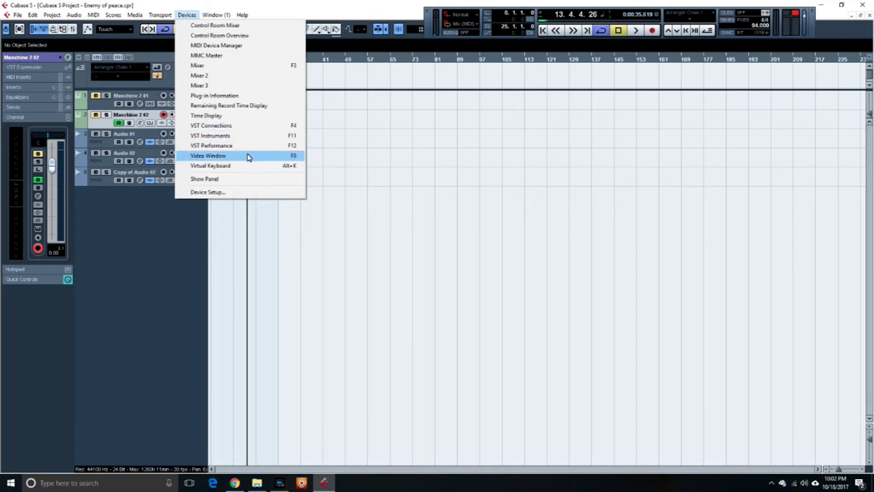
left_click(213, 128)
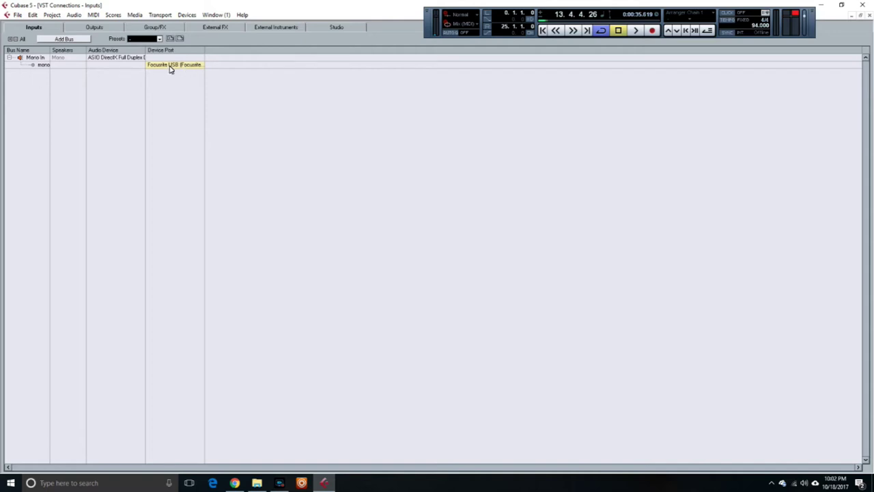
right_click(109, 82)
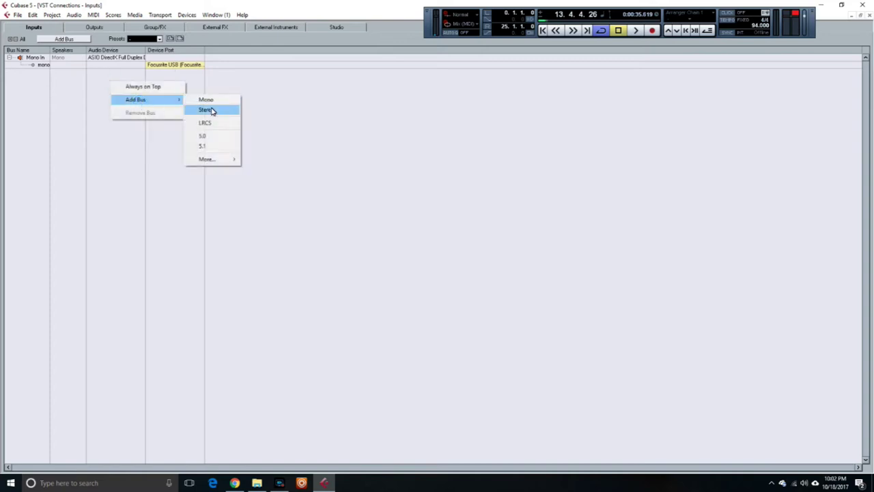
left_click(372, 149)
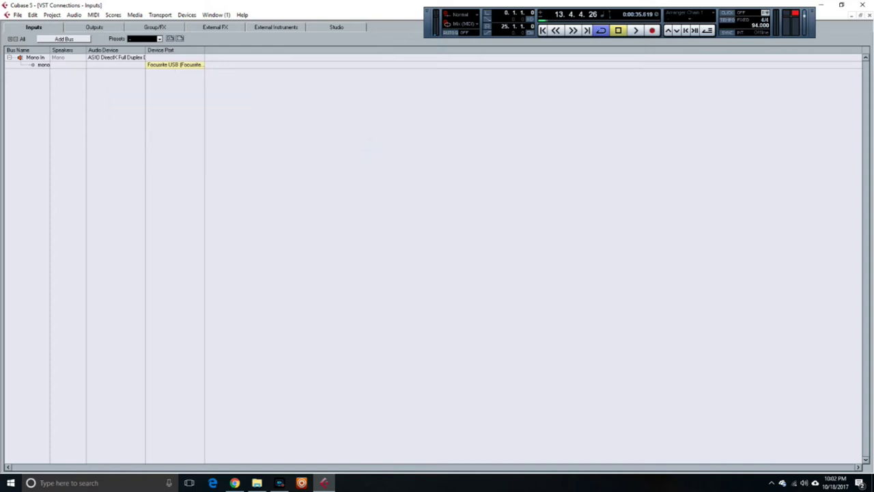
left_click(869, 15)
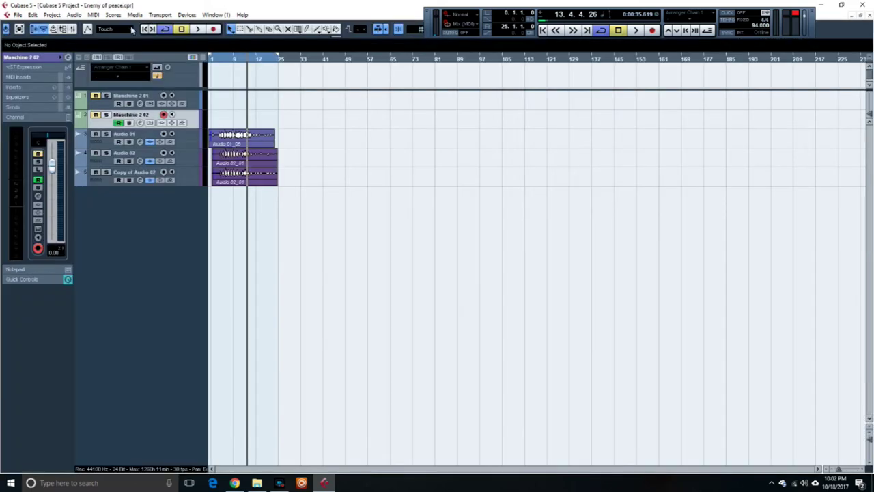
Show Plug-in Information, scroll to the Maschine 2 entries, and view the VST 2.x plug-in paths.
left_click(186, 15)
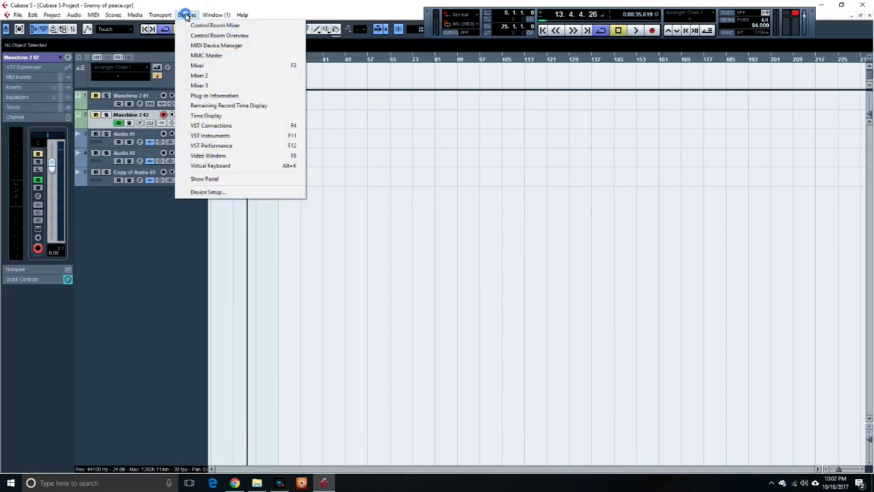
left_click(204, 95)
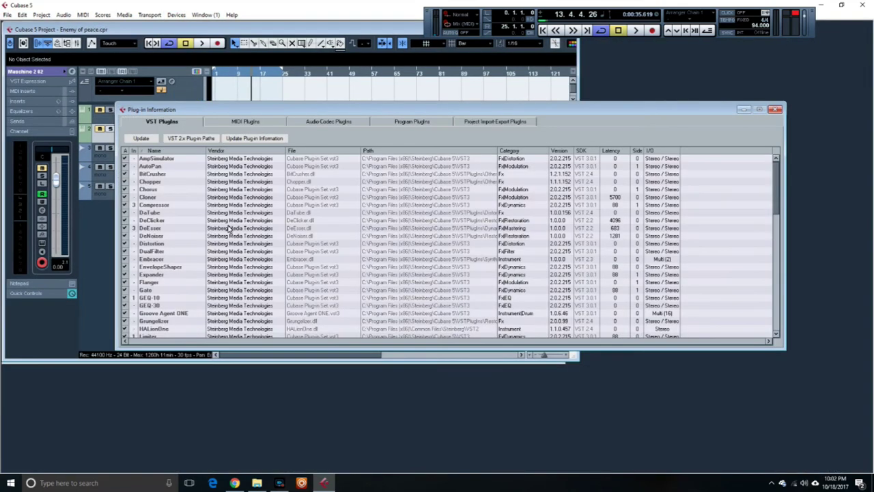
scroll(229, 230, "down", 5)
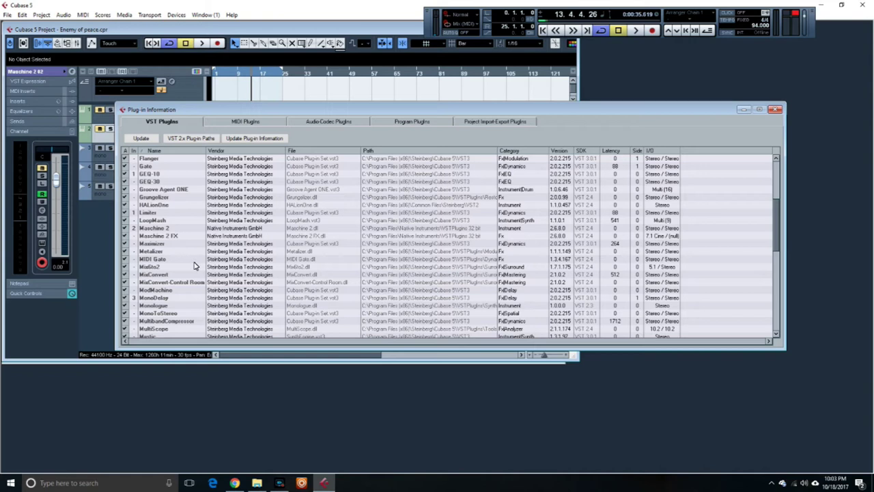
left_click(193, 139)
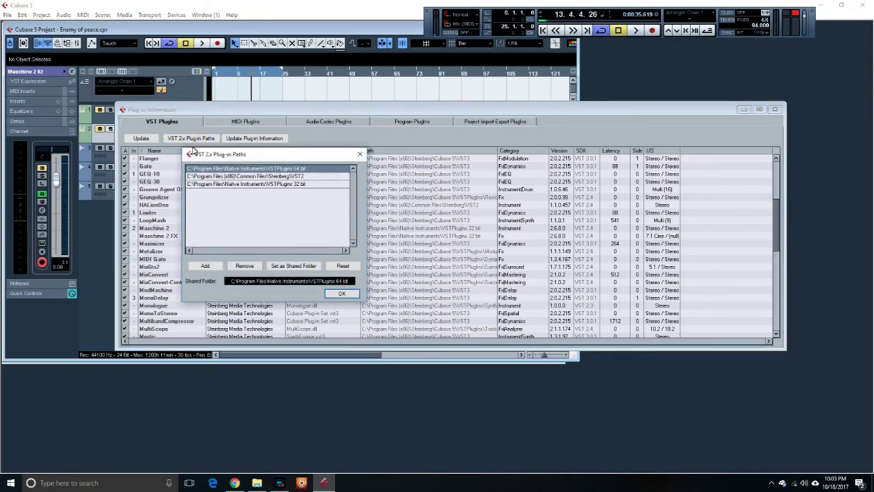
left_click(205, 266)
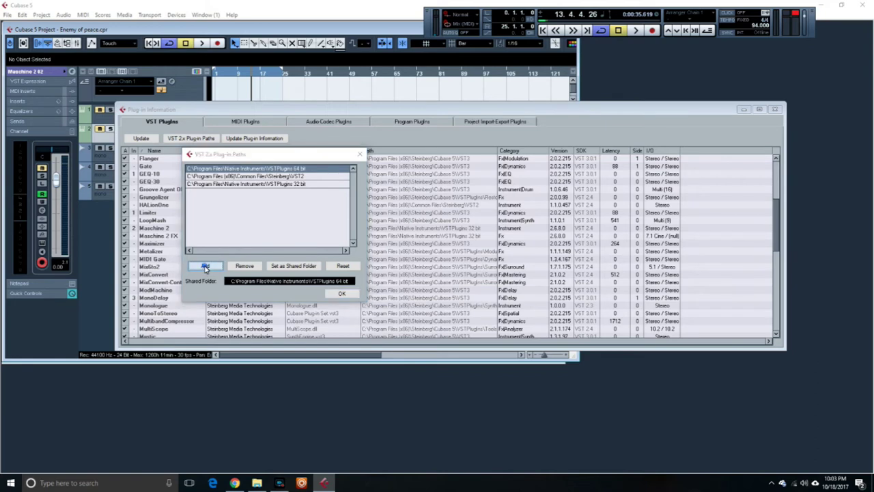
scroll(433, 299, "down", 5)
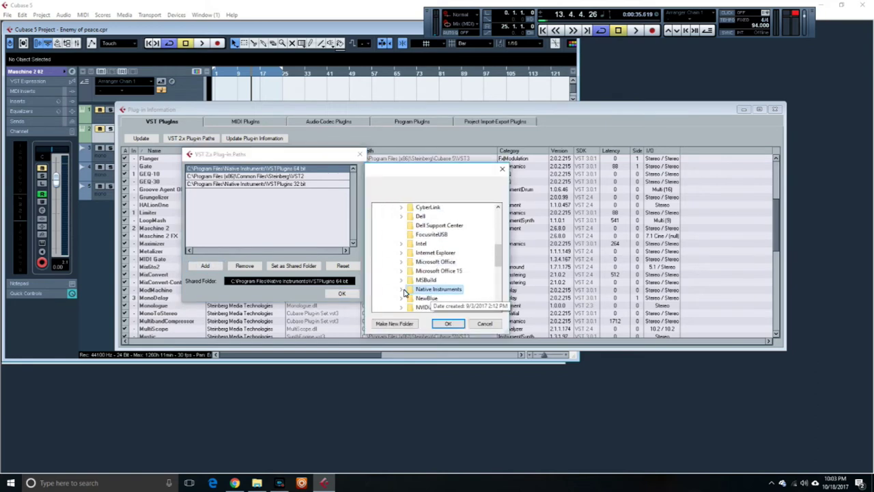
left_click(401, 289)
scroll(437, 284, "down", 2)
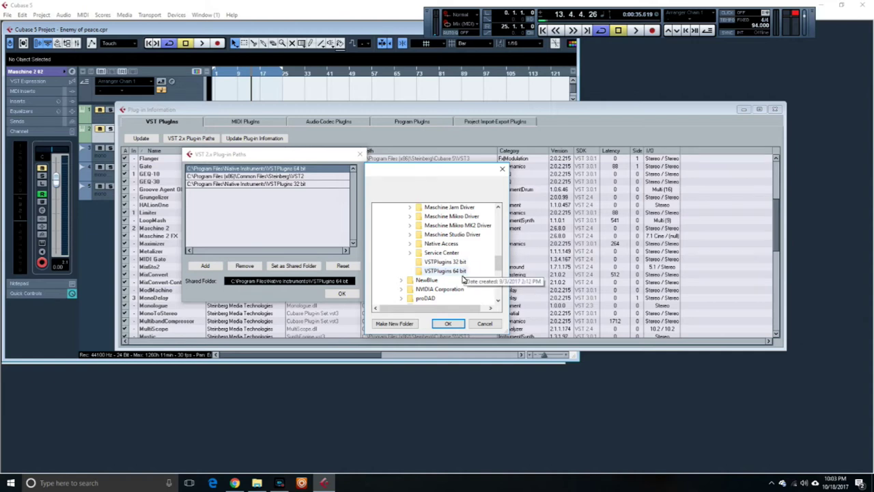
left_click(484, 325)
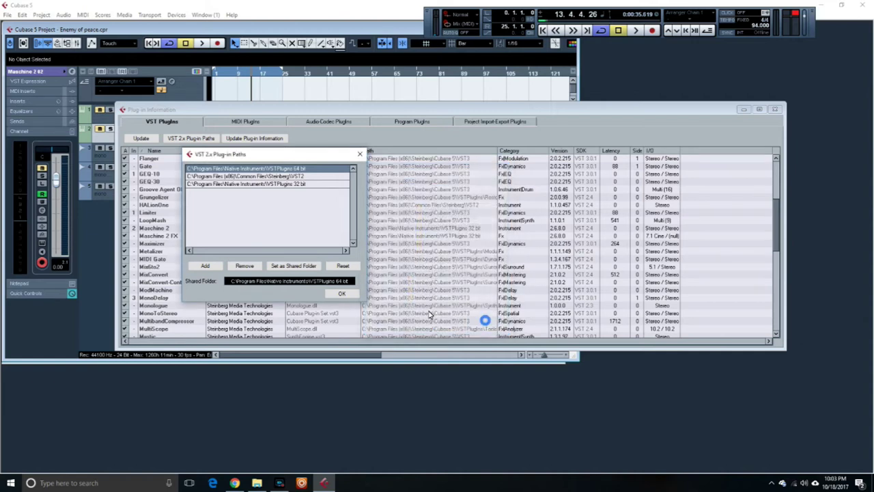
left_click(341, 293)
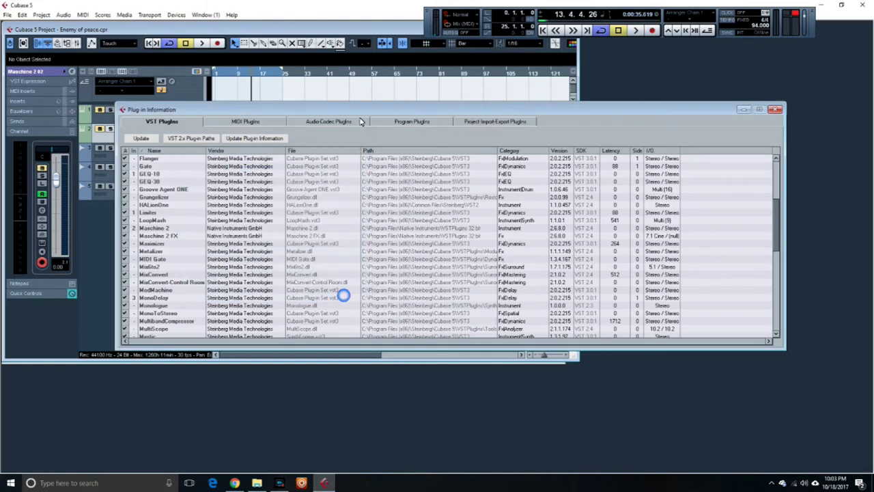
left_click(249, 138)
Update the plug-in information, close the Plug-in Information window, and maximize the project window.
left_click(141, 138)
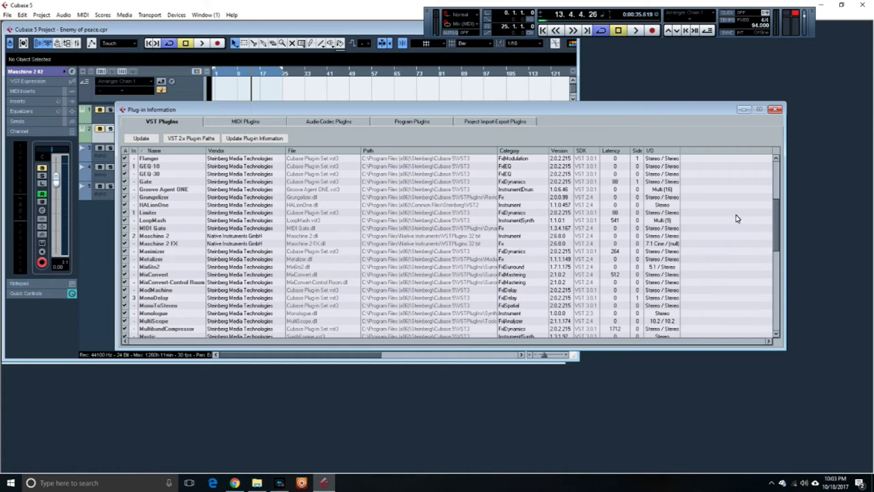
left_click(776, 110)
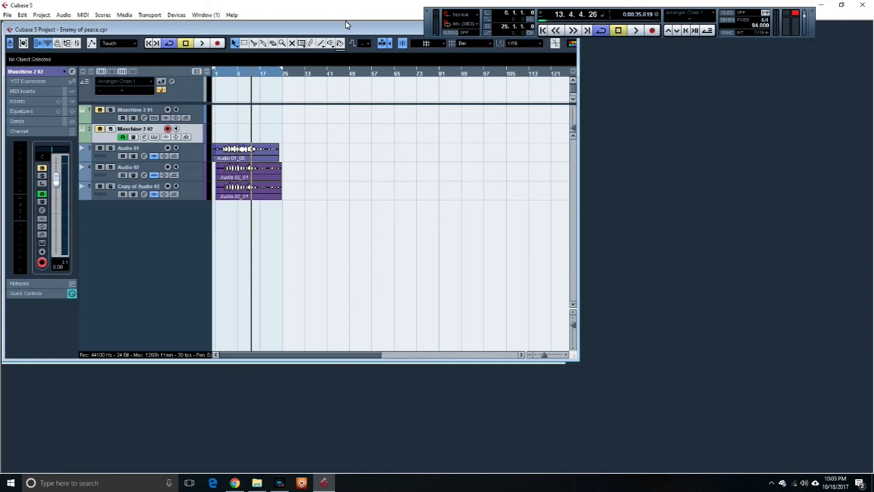
left_click_drag(427, 37, 437, 35)
double_click(372, 29)
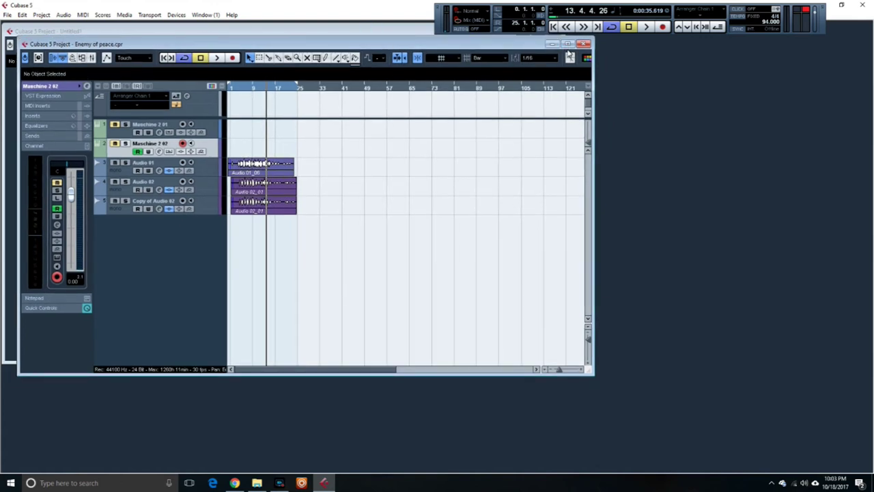
left_click(567, 45)
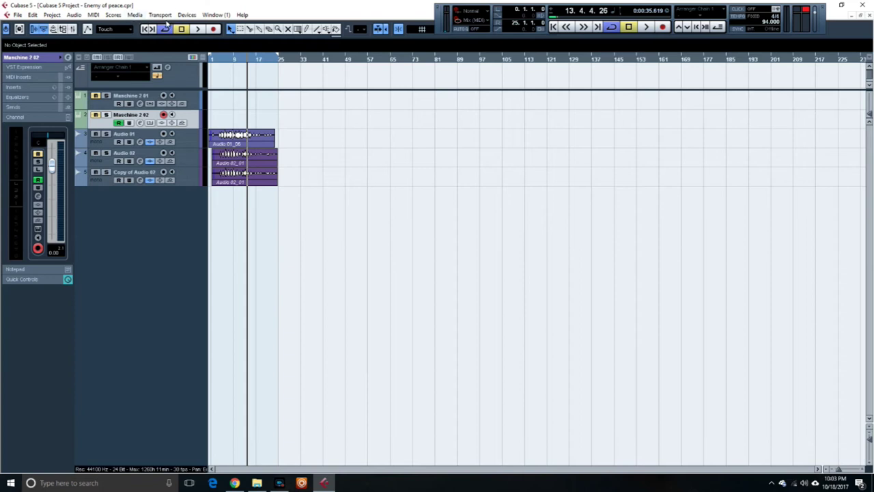
left_click(187, 15)
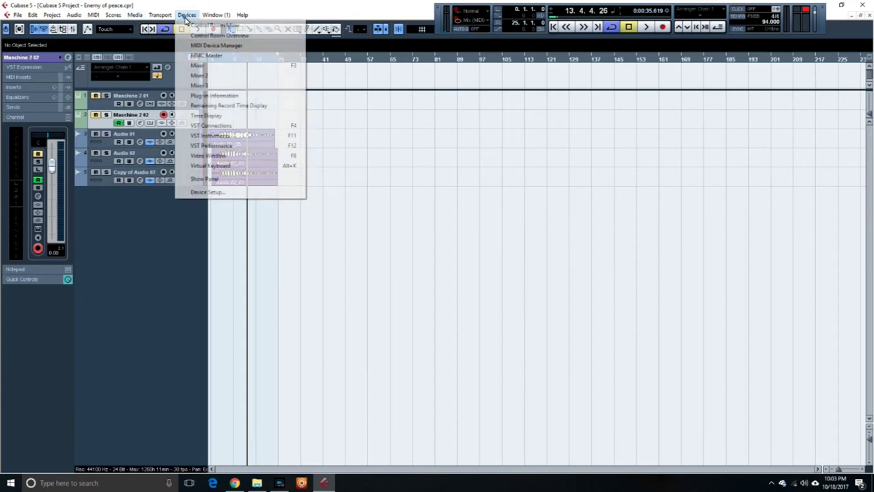
Load Maschine 2 into VST instrument slot 1 and create a MIDI track for it.
left_click(226, 136)
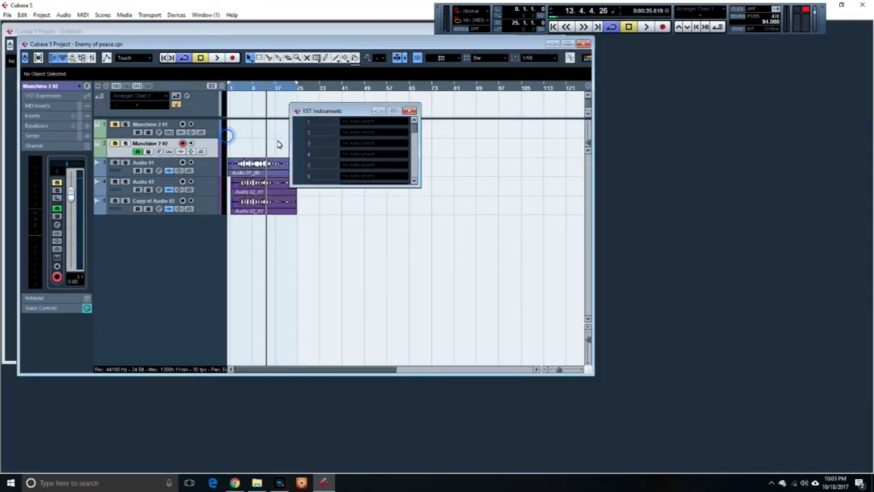
left_click(367, 123)
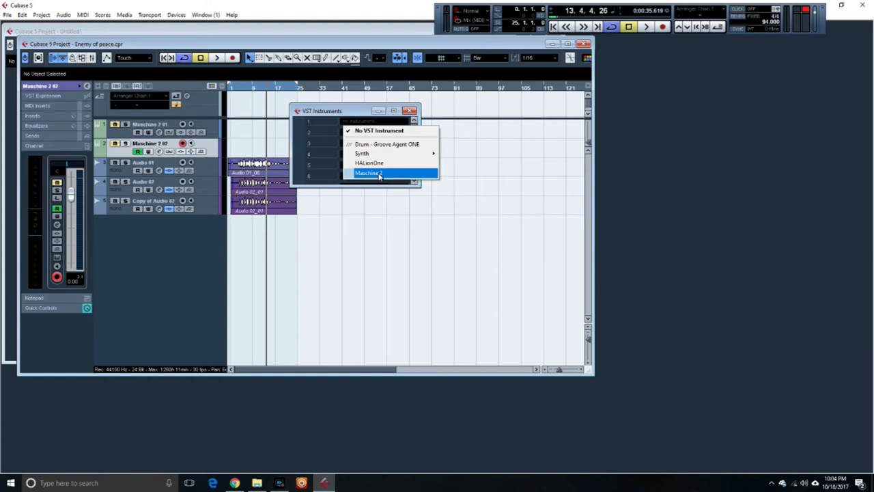
left_click(184, 260)
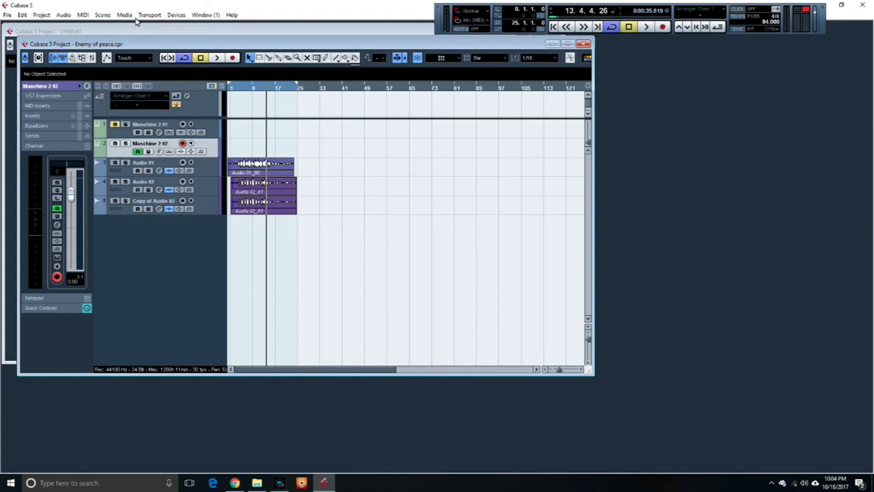
left_click(177, 15)
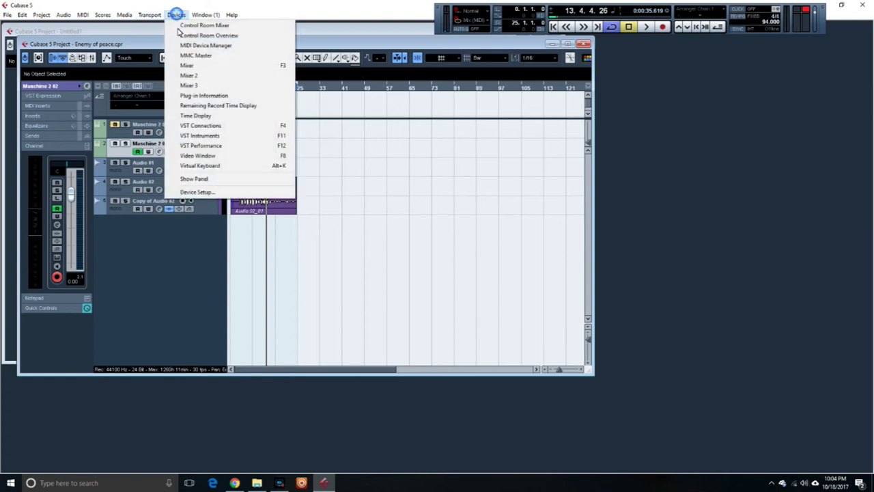
left_click(233, 139)
left_click(369, 126)
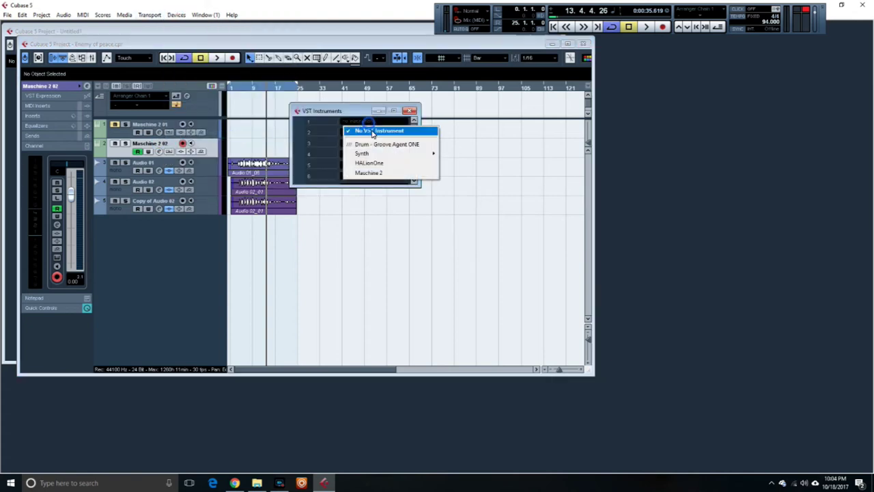
left_click(385, 186)
left_click(375, 160)
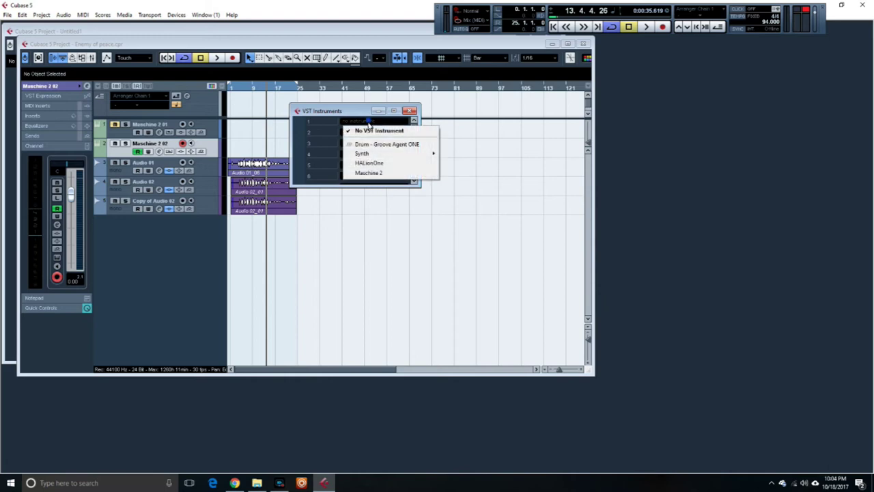
left_click(376, 173)
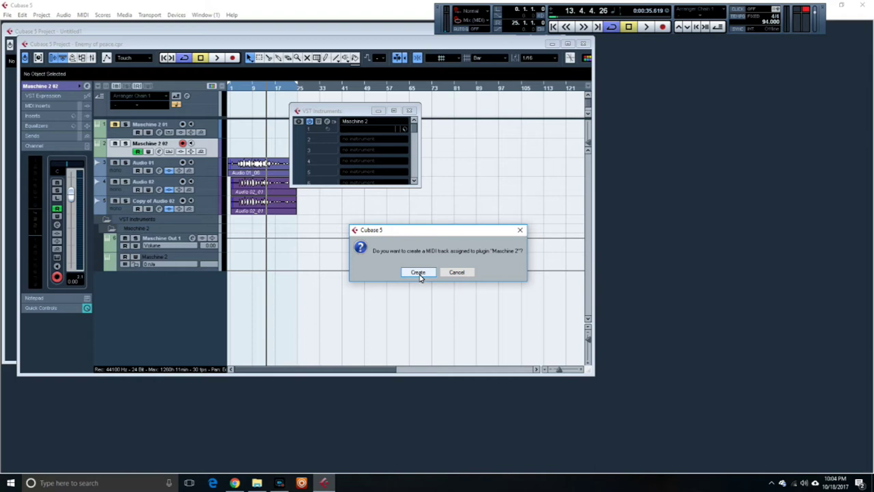
left_click(418, 272)
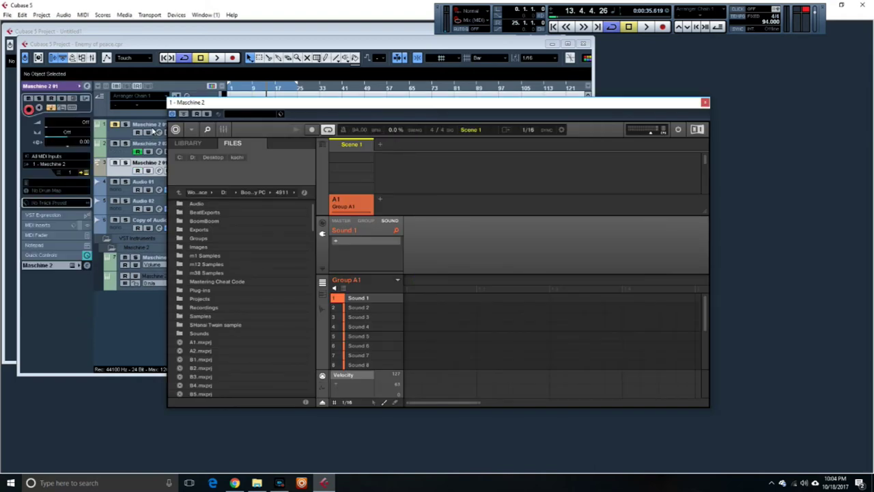
Load the B20.mxprj beat project into Maschine 2.
scroll(228, 306, "down", 4)
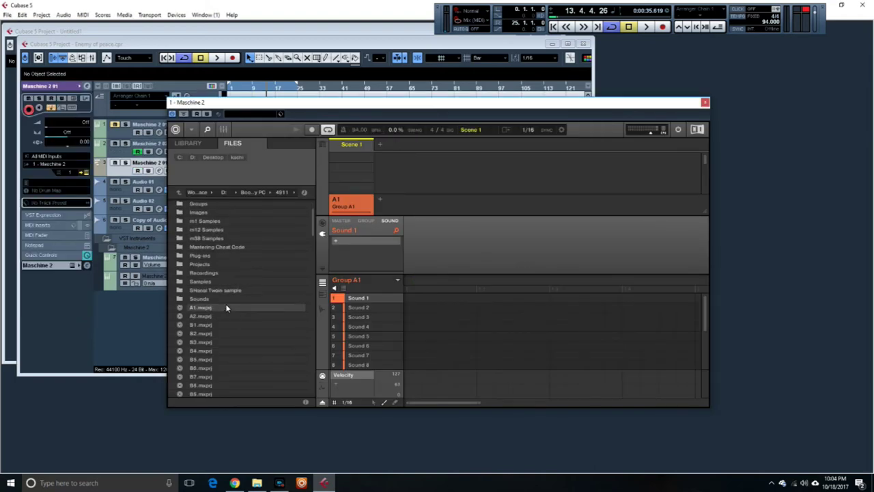
scroll(218, 256, "down", 2)
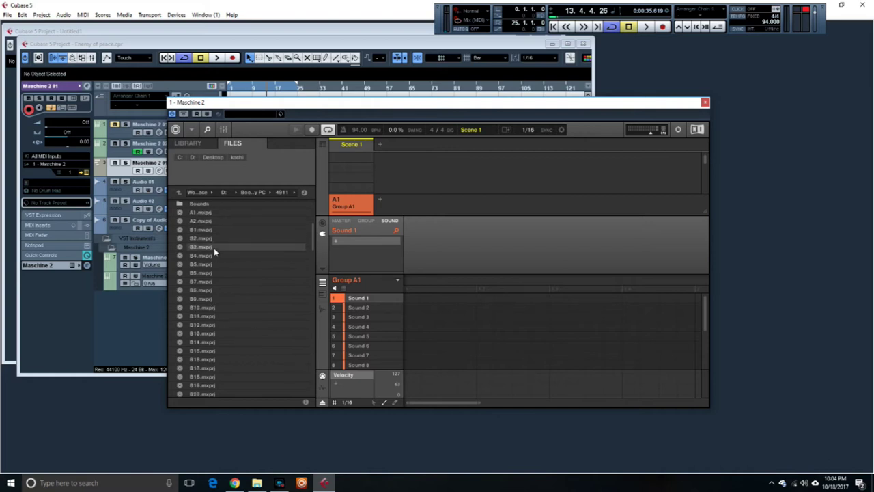
scroll(228, 308, "down", 2)
double_click(198, 333)
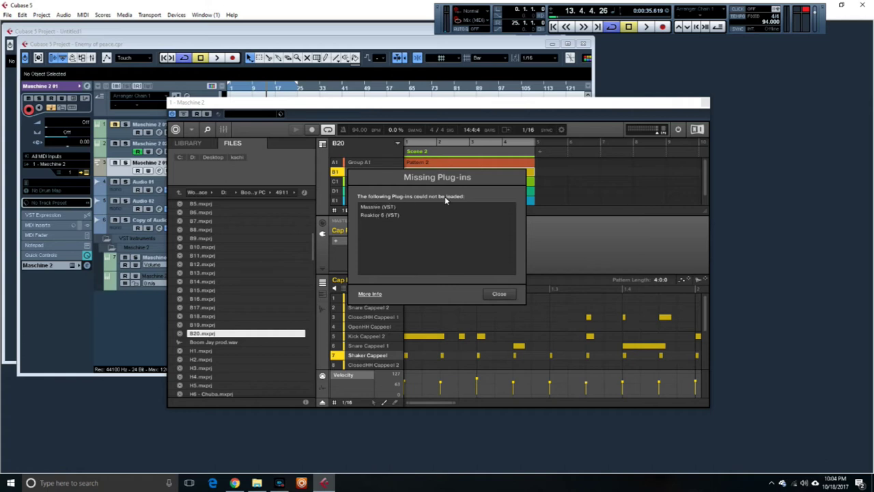
Dismiss the missing plug-ins warning, move the Maschine 2 window aside, and start playback.
left_click(499, 294)
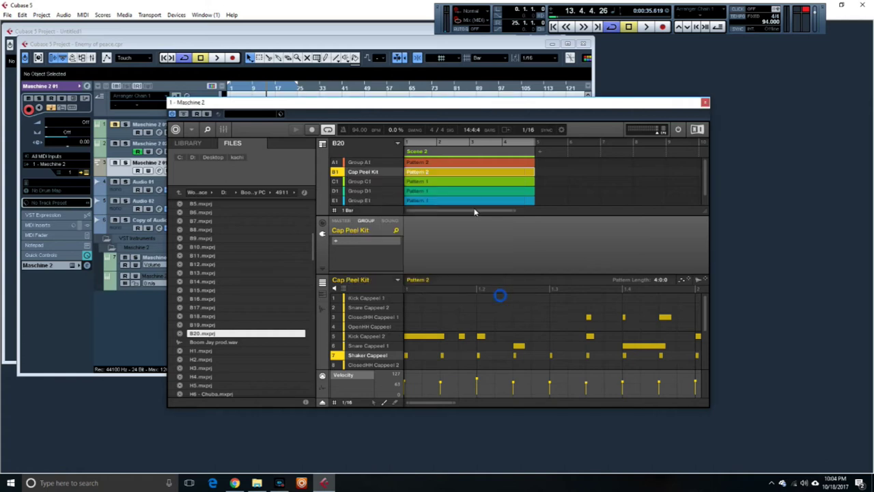
left_click_drag(441, 106, 508, 189)
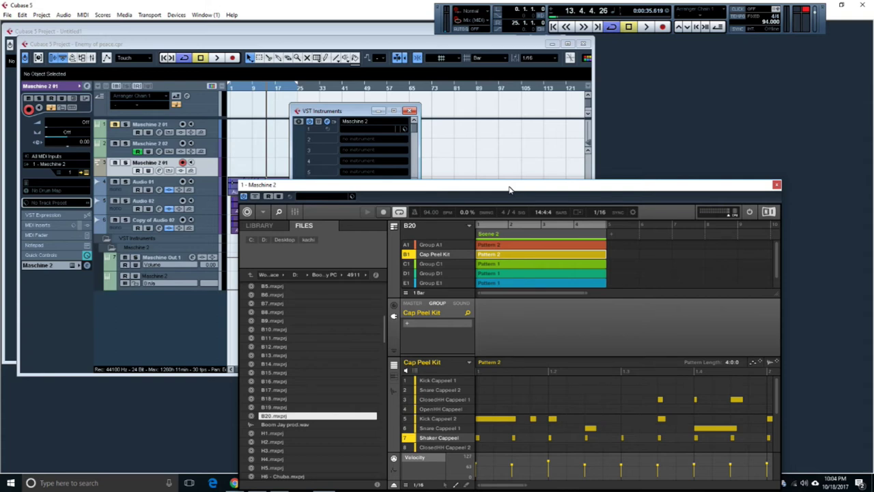
left_click(648, 26)
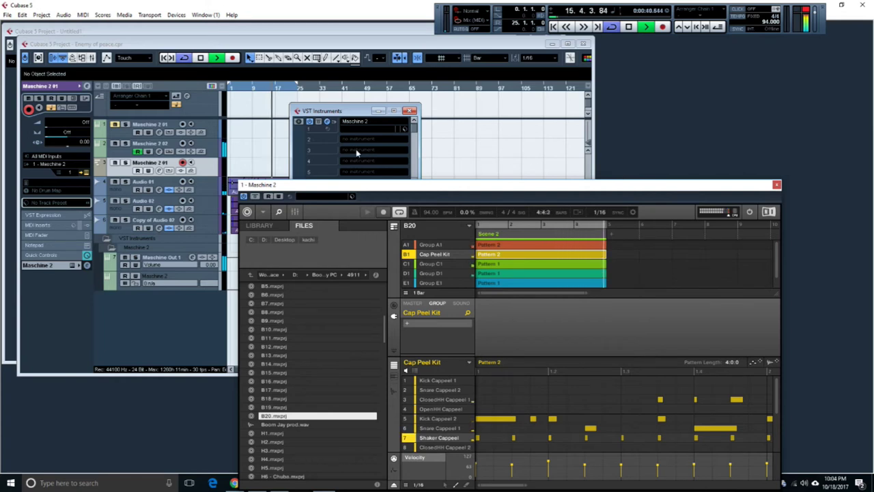
Close the VST Instruments rack and shift the Maschine 2 window down and right.
left_click(117, 148)
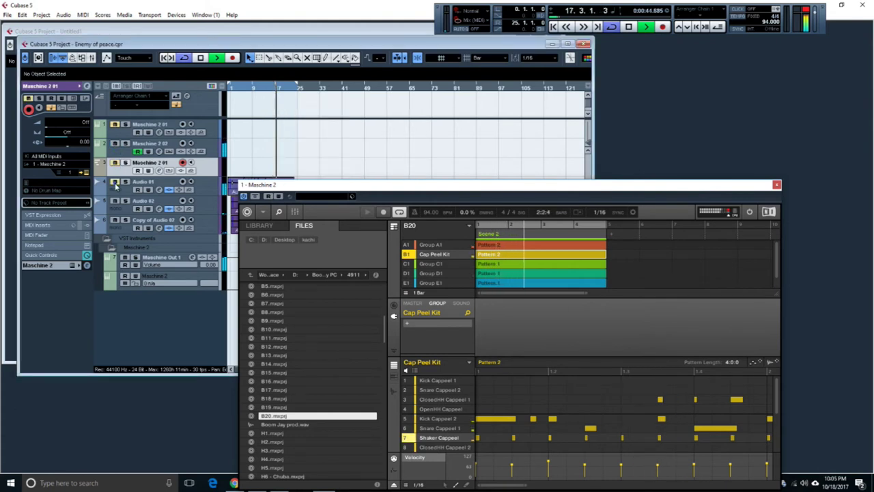
left_click_drag(332, 195, 347, 258)
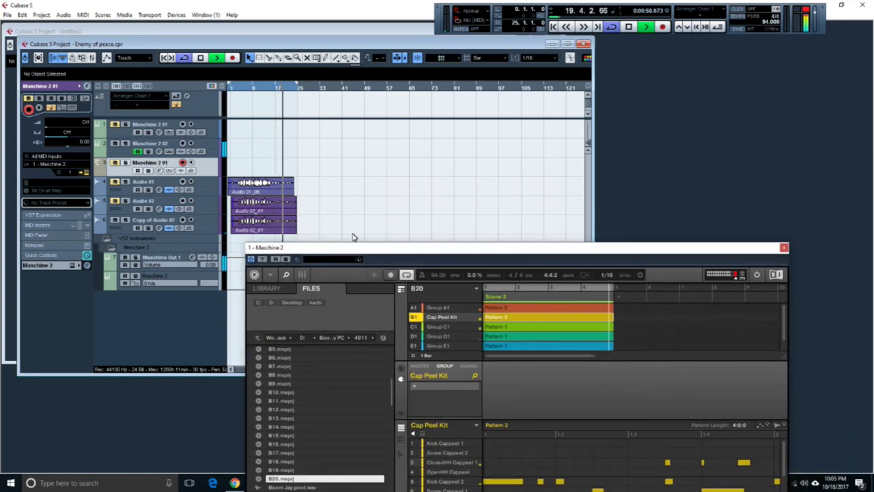
Stop playback, move Maschine 2 about 200 px right, restart playback, and unmute Copy of Audio 02.
left_click(628, 26)
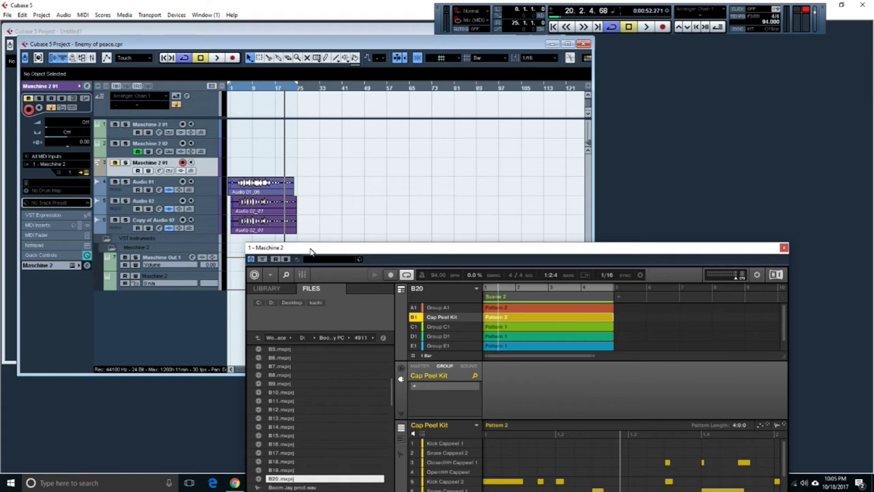
left_click_drag(310, 251, 447, 251)
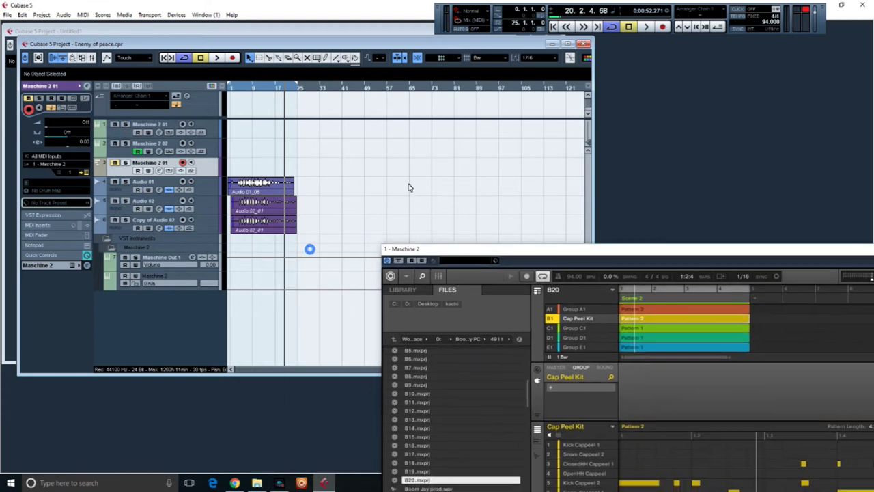
left_click(647, 28)
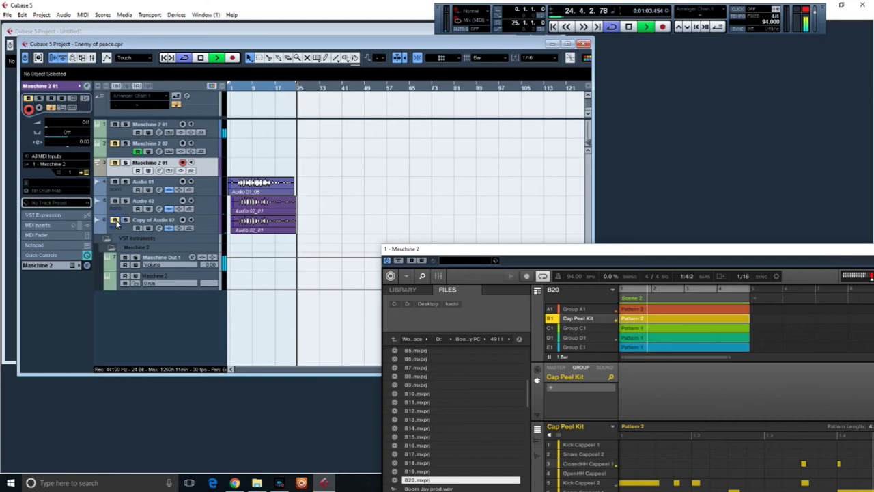
left_click(115, 220)
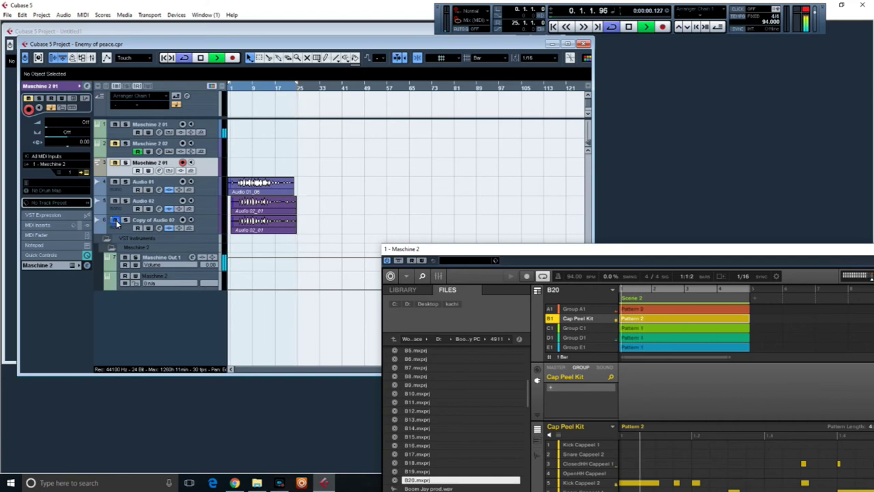
Toggle mute on the Maschine 2 02, Audio 01 and Maschine Out 1 tracks during playback.
left_click(116, 144)
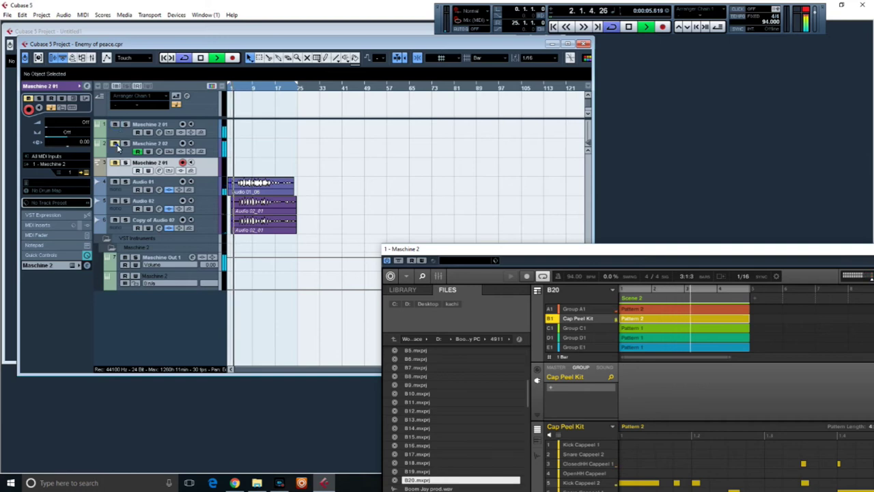
left_click(116, 182)
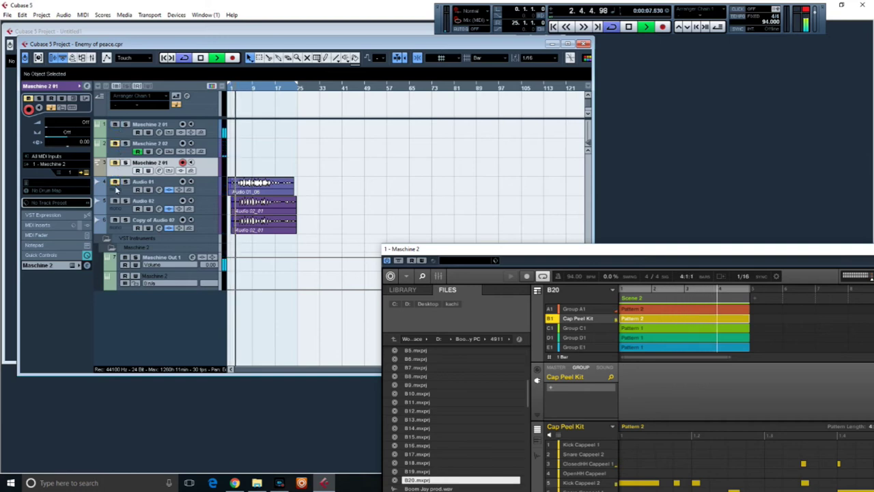
left_click(125, 257)
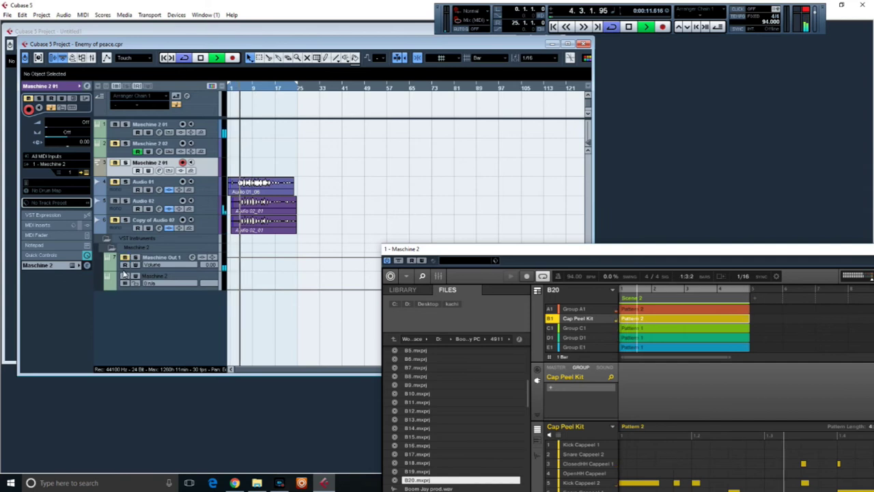
Nudge the Maschine 2 window left, unmute Audio 01, and stop playback.
left_click_drag(432, 252, 440, 199)
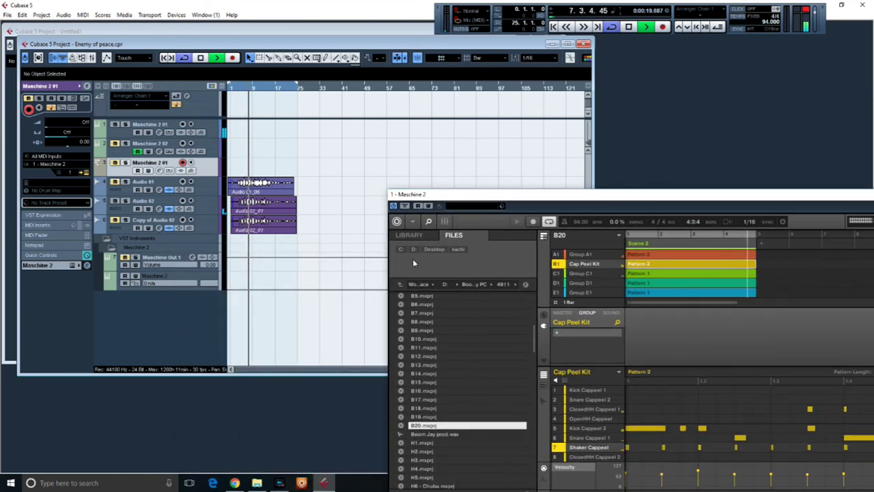
left_click_drag(484, 196, 464, 195)
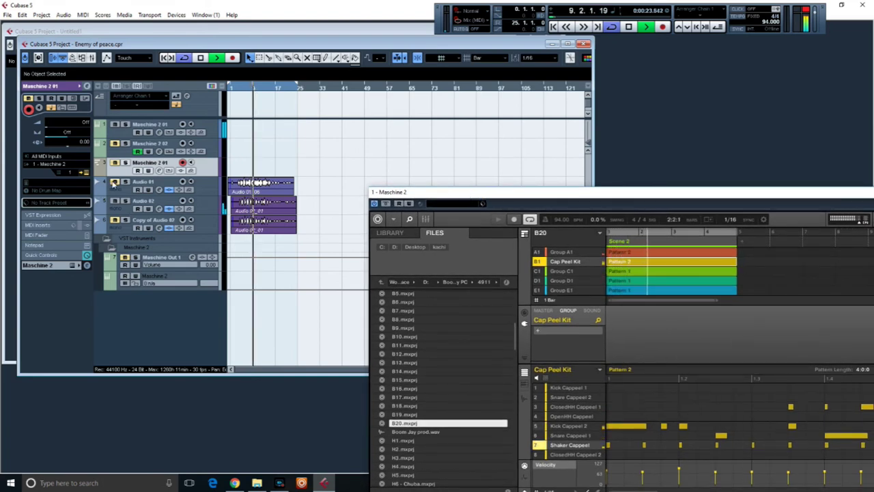
left_click(114, 183)
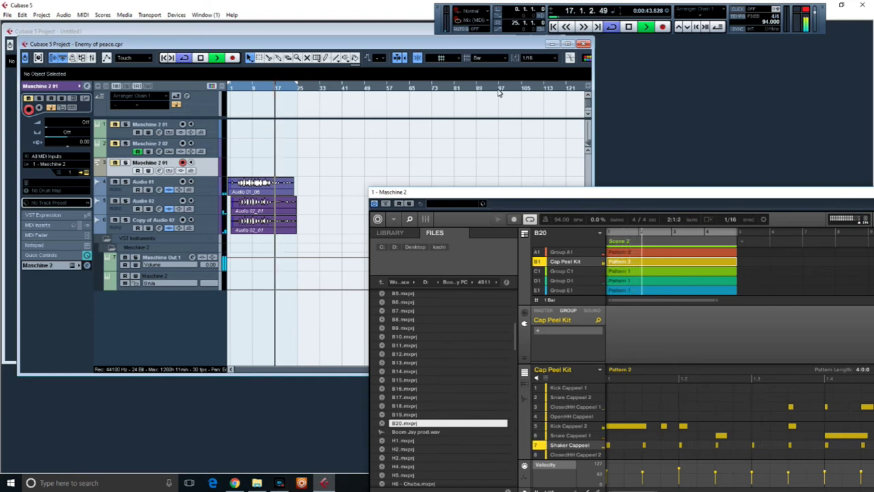
left_click(564, 27)
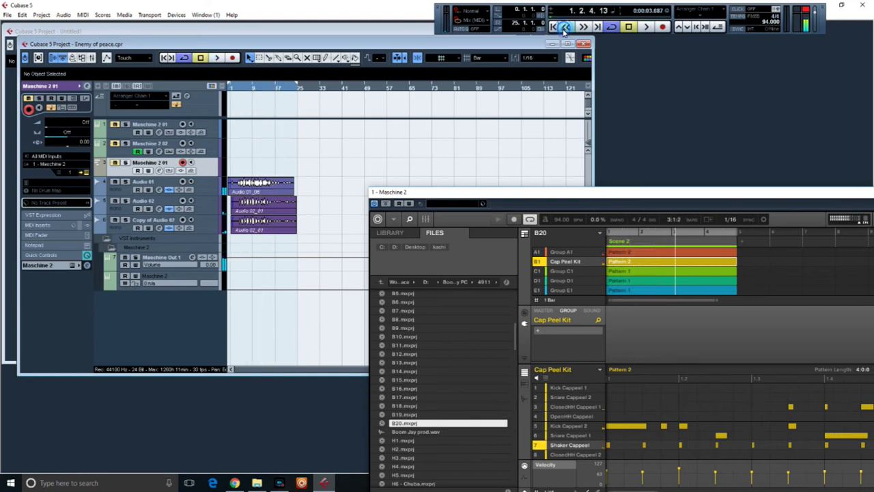
Rewind, play from the start, stop at bar 10, and maximize the project window.
left_click(564, 28)
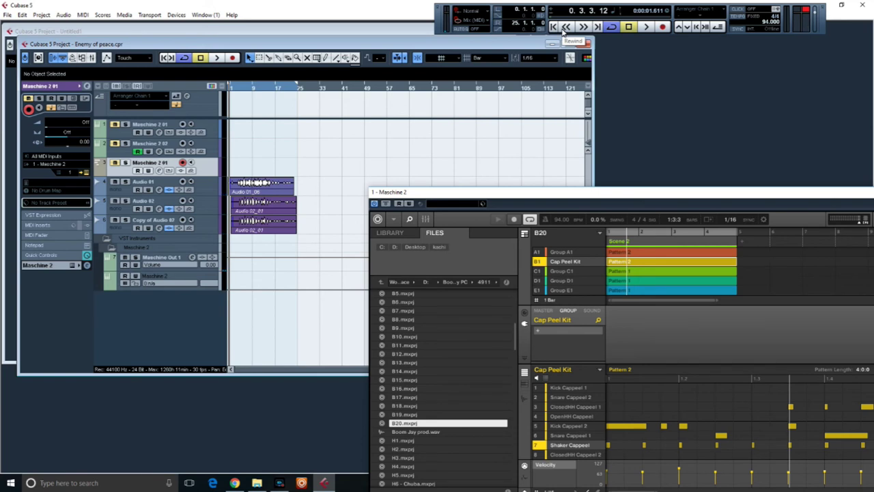
key("space")
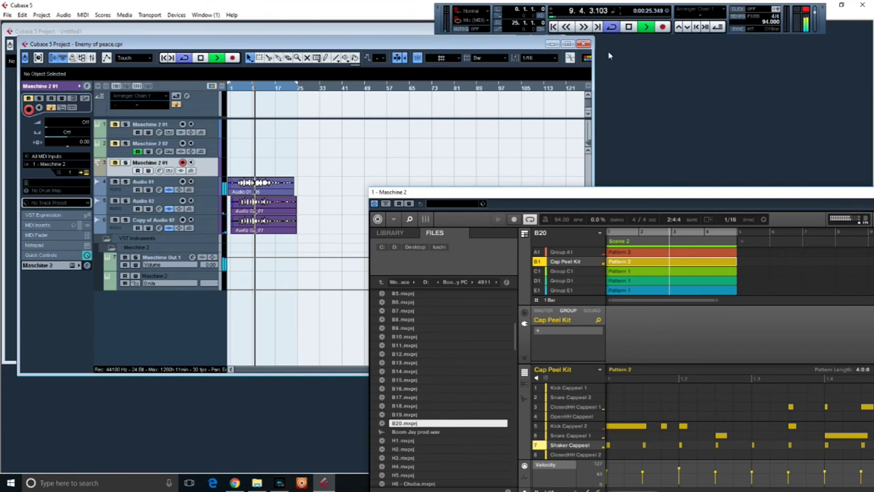
left_click(628, 28)
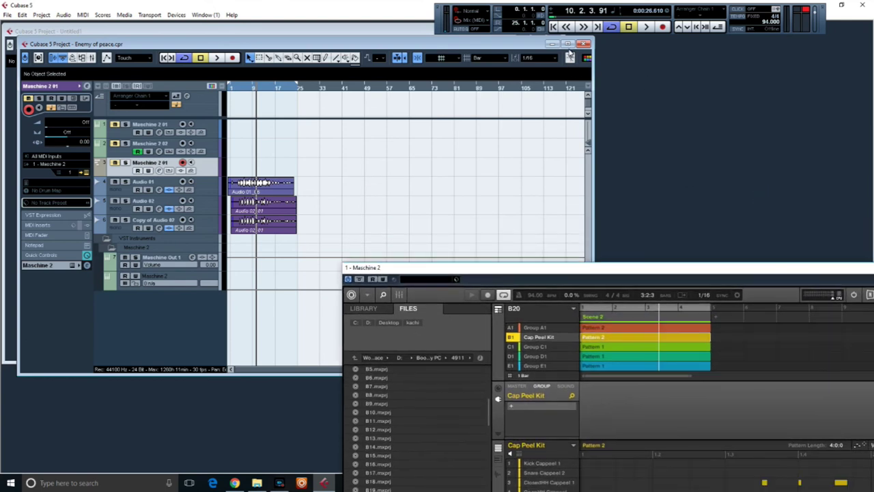
left_click(569, 43)
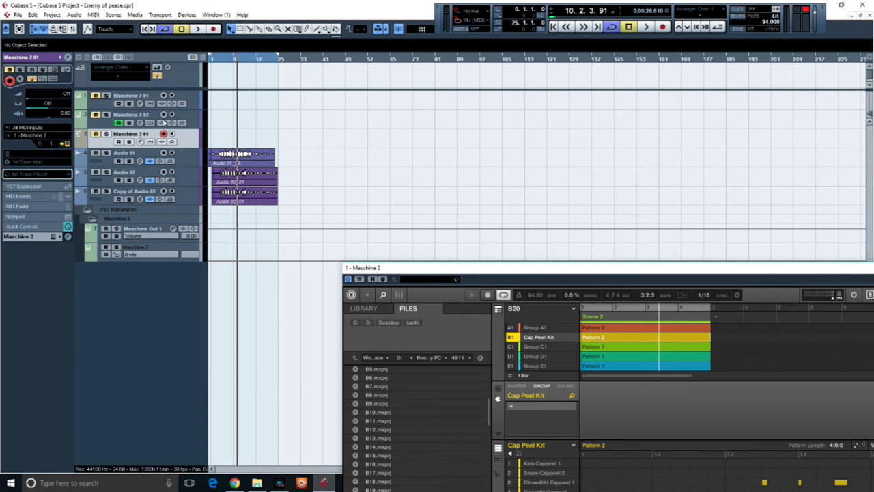
left_click(187, 14)
left_click(216, 96)
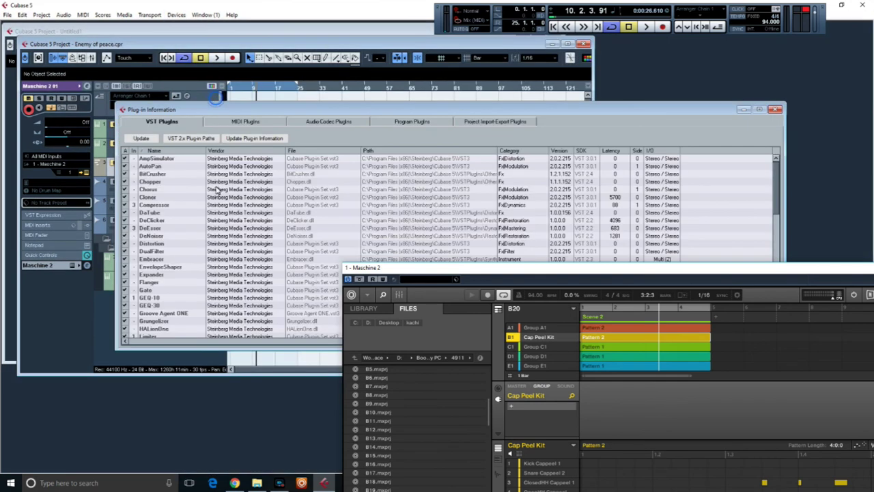
left_click(191, 138)
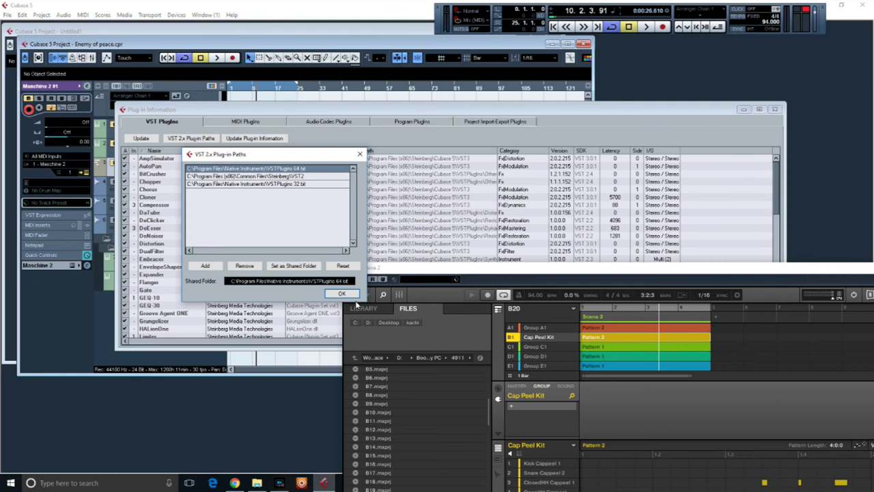
left_click(341, 294)
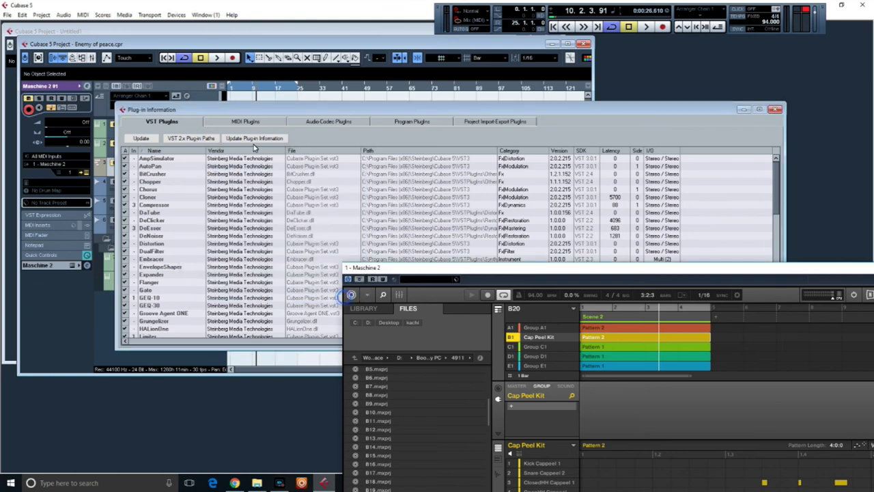
left_click(775, 110)
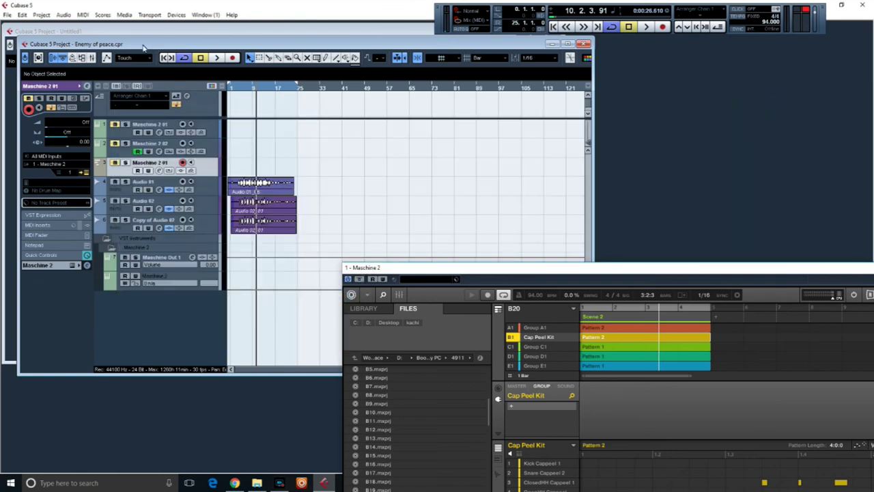
Check Maschine 2 sits in VST instrument slot 1, close the rack, and move Maschine left.
left_click(176, 14)
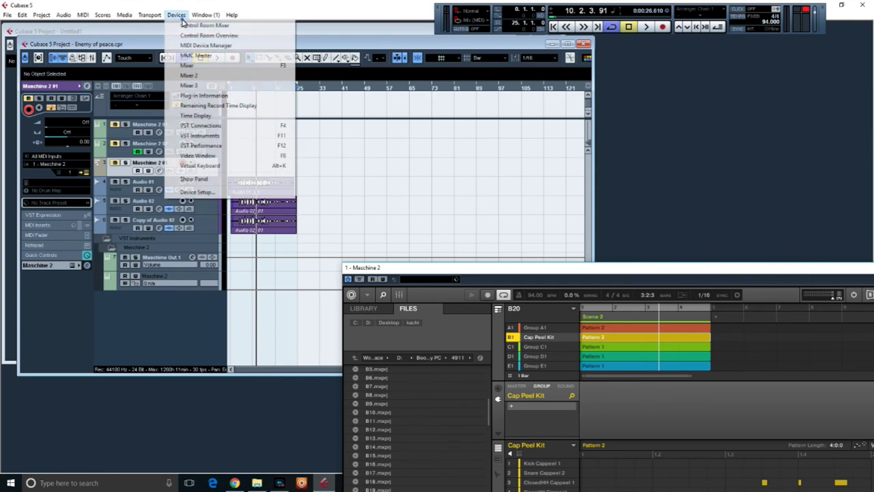
left_click(200, 135)
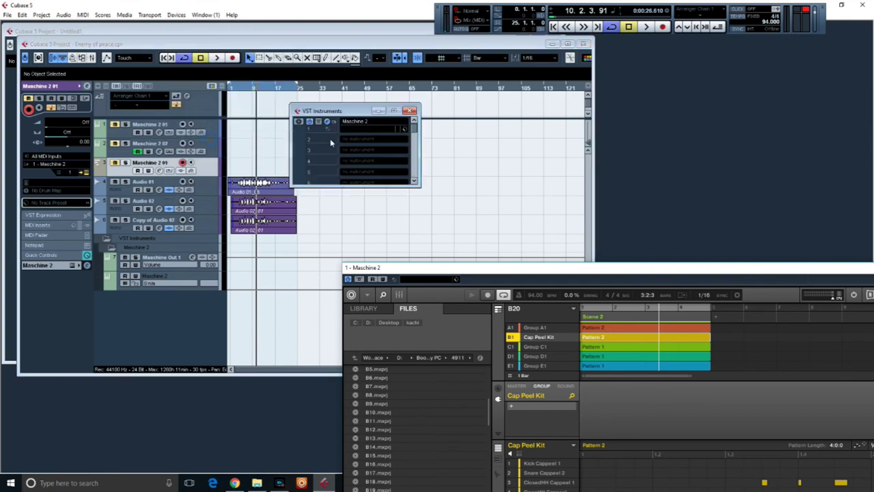
left_click(412, 111)
left_click_drag(486, 269, 416, 262)
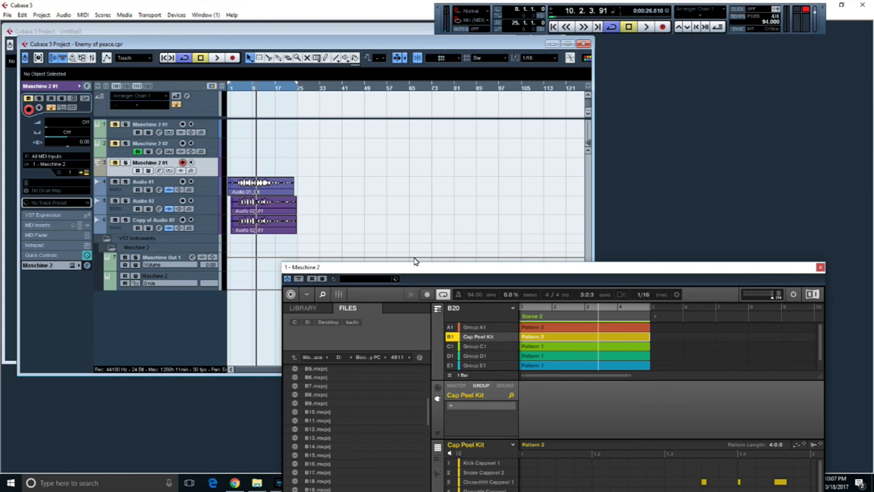
Reposition the Maschine 2 window, then minimize it to uncover the 'Enemy of peace' arrangement.
left_click_drag(437, 266, 293, 107)
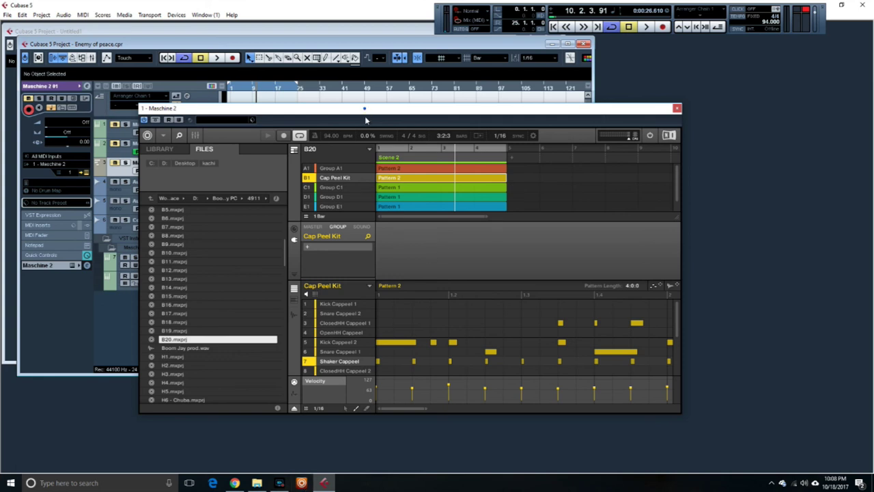
left_click_drag(366, 110, 430, 149)
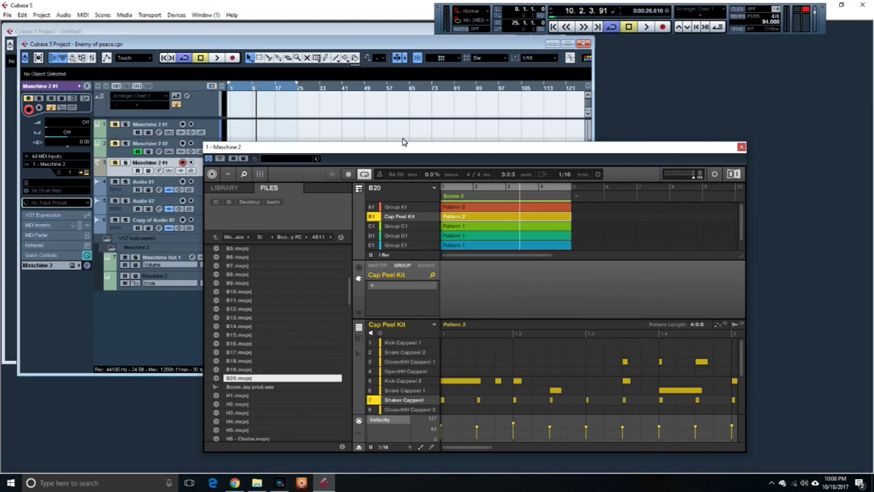
left_click_drag(397, 151, 367, 161)
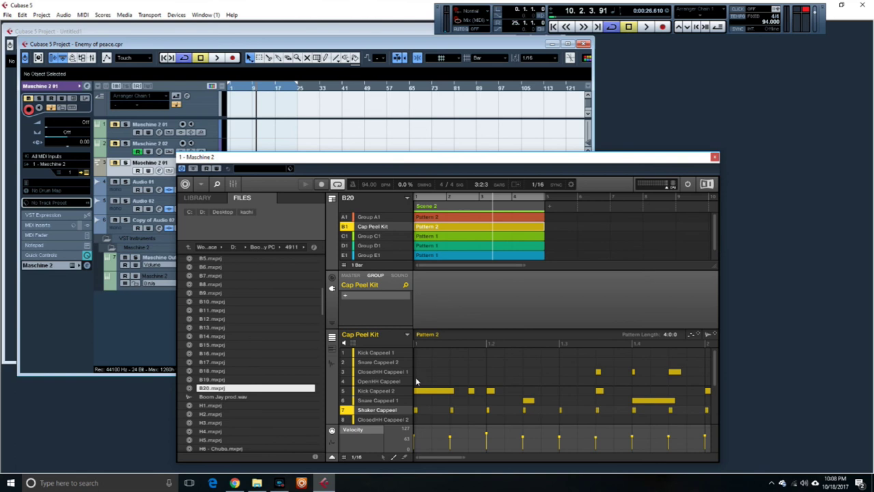
left_click(279, 483)
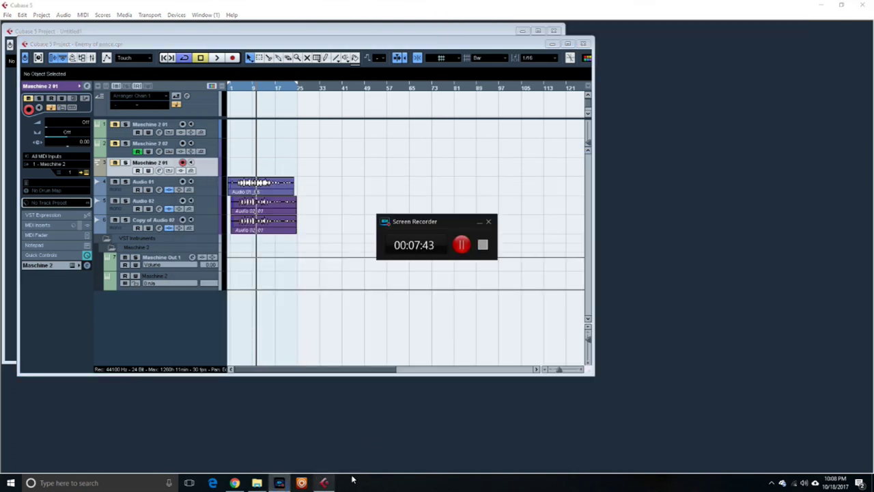